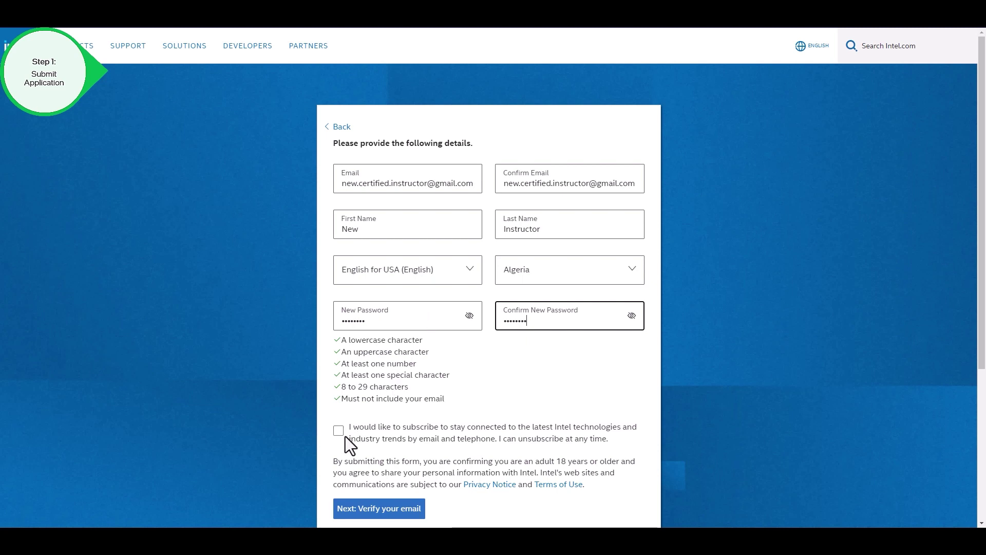
pyautogui.click(340, 432)
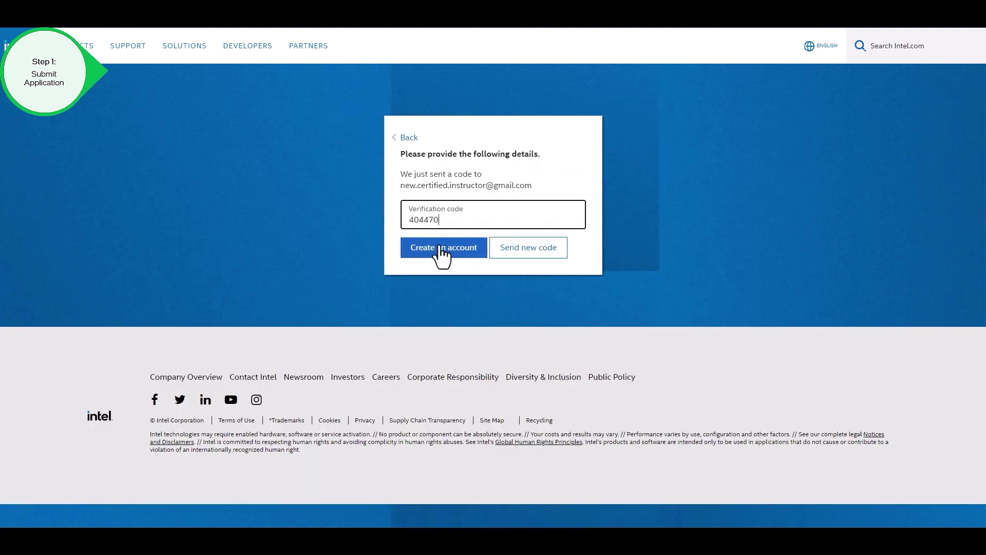
pyautogui.click(440, 248)
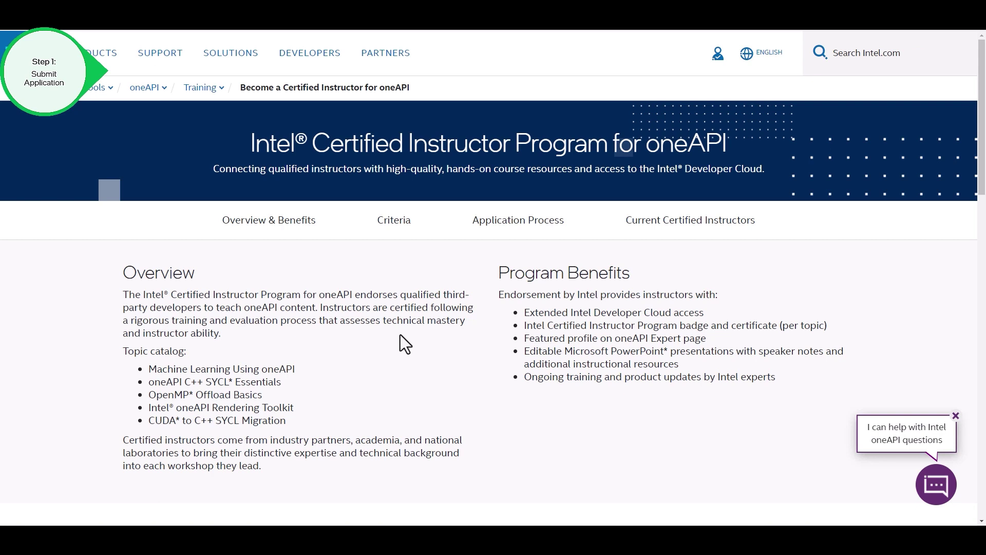
pyautogui.scroll(-1, 400, 335)
pyautogui.scroll(-2, 400, 335)
pyautogui.scroll(-2, 400, 335)
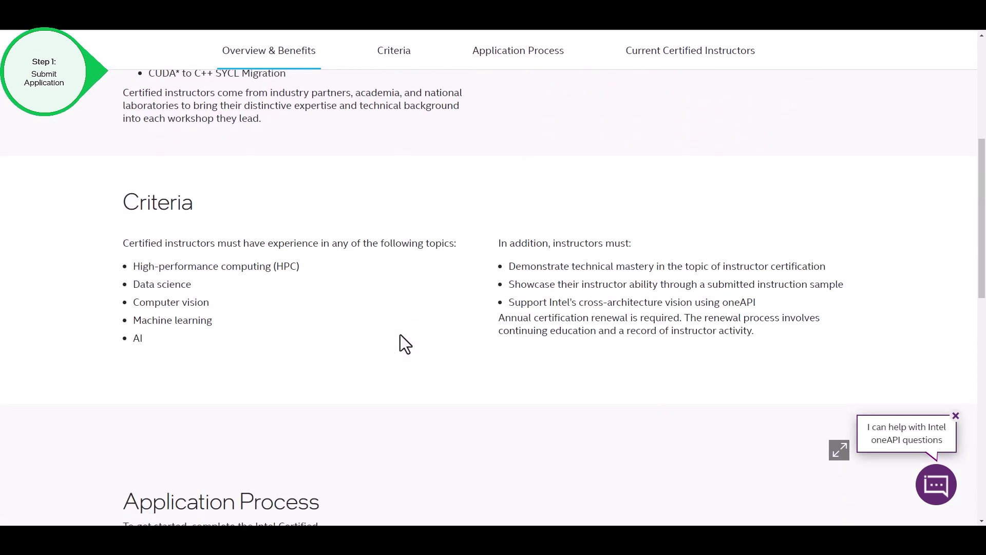
pyautogui.scroll(-1, 400, 342)
pyautogui.scroll(-2, 400, 343)
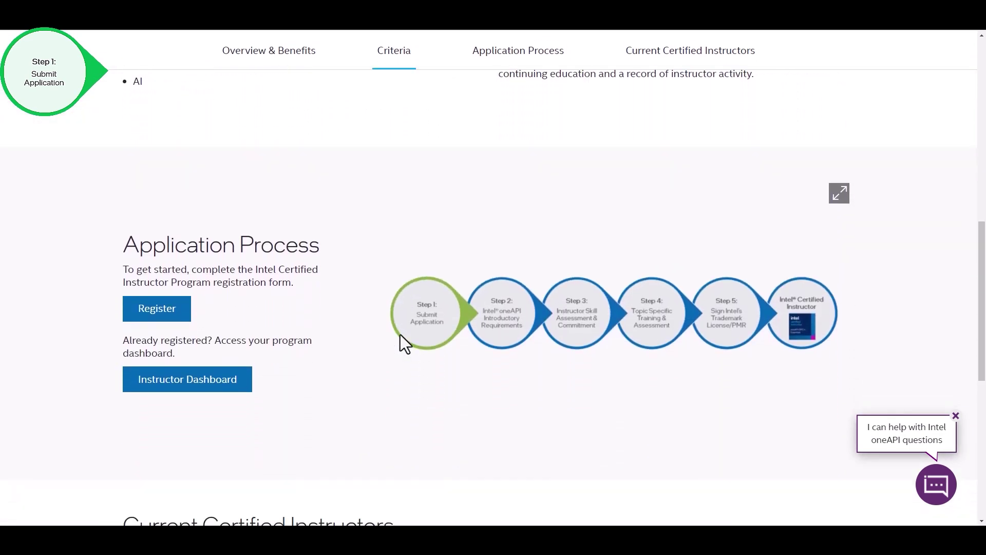
# Start the instructor registration from the Application Process section via Register
pyautogui.click(154, 316)
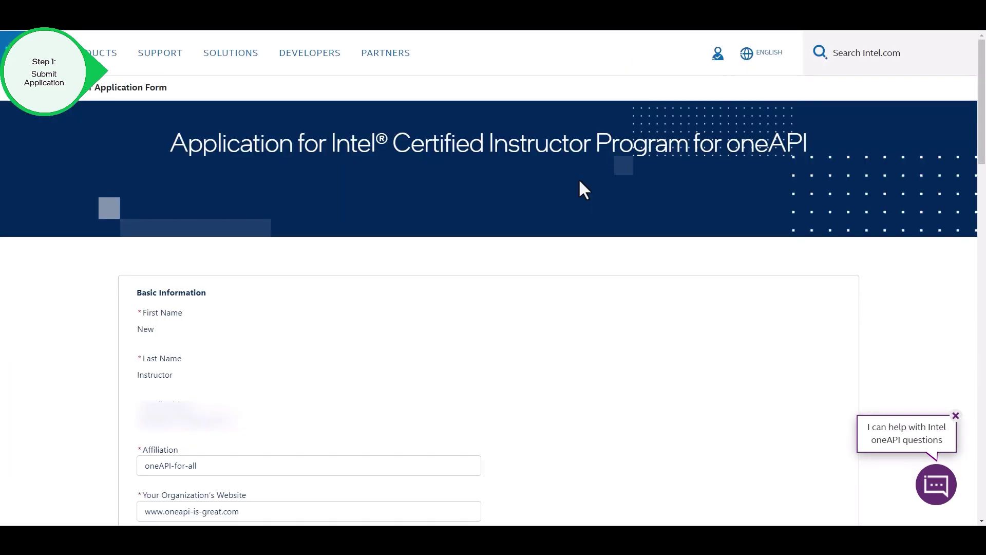
pyautogui.scroll(-3, 574, 177)
pyautogui.scroll(-3, 539, 182)
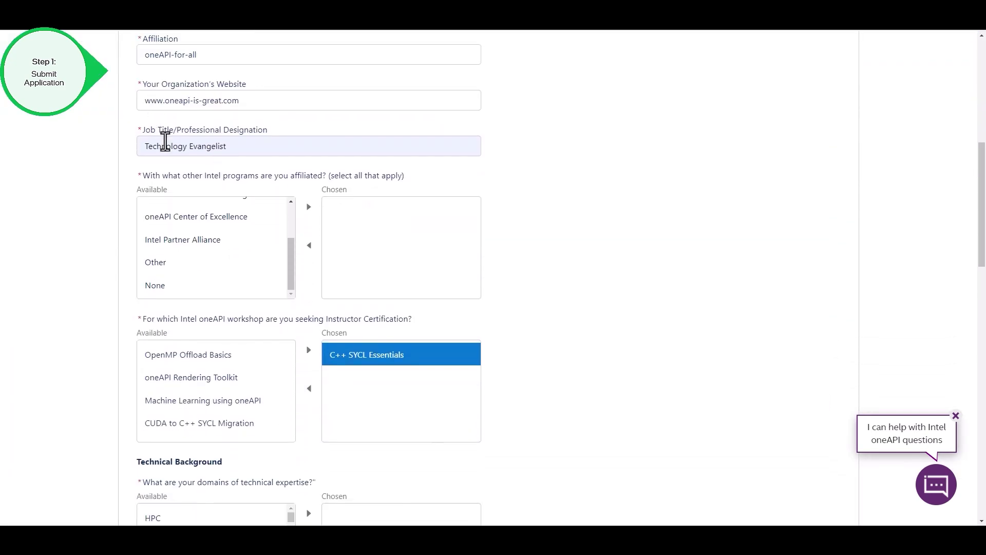
# Add Machine Learning using oneAPI and oneAPI Rendering Toolkit to the chosen workshops
pyautogui.click(235, 401)
pyautogui.click(310, 352)
pyautogui.click(245, 378)
pyautogui.click(309, 351)
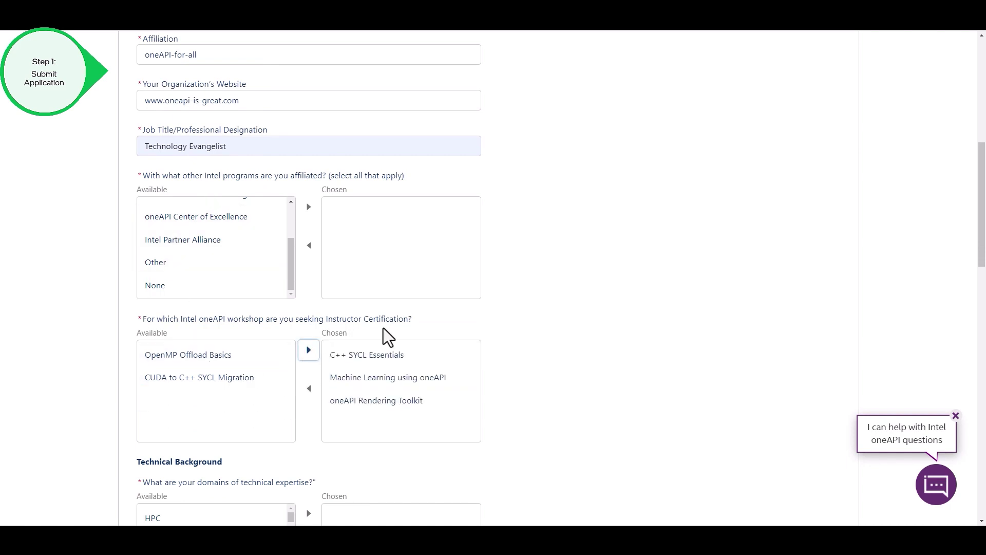
pyautogui.scroll(-2, 558, 281)
pyautogui.scroll(-3, 559, 281)
# Choose HPC expertise, describe work experience, and add Laboratory (including government) as work environment
pyautogui.click(261, 210)
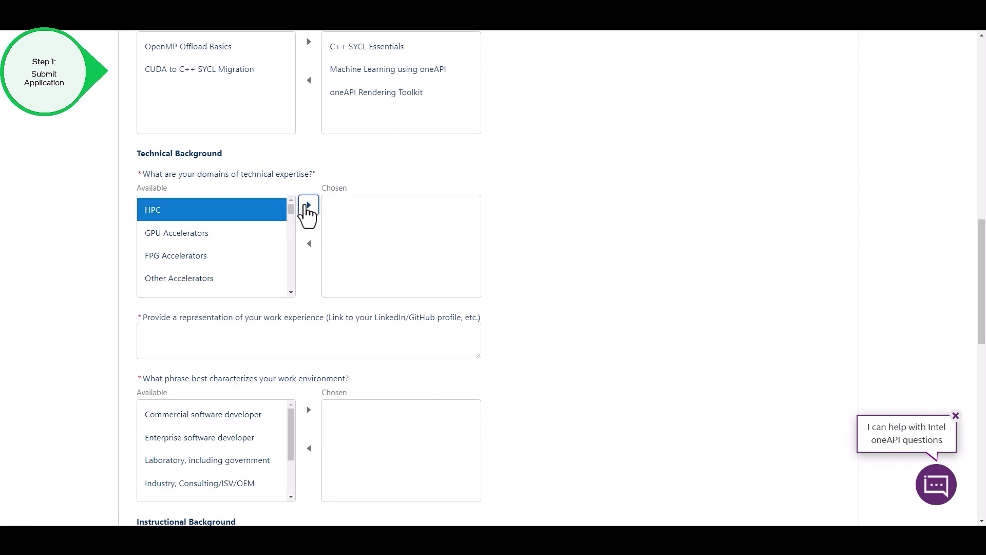
pyautogui.click(308, 205)
pyautogui.click(304, 338)
pyautogui.write("I'm a great instructor.")
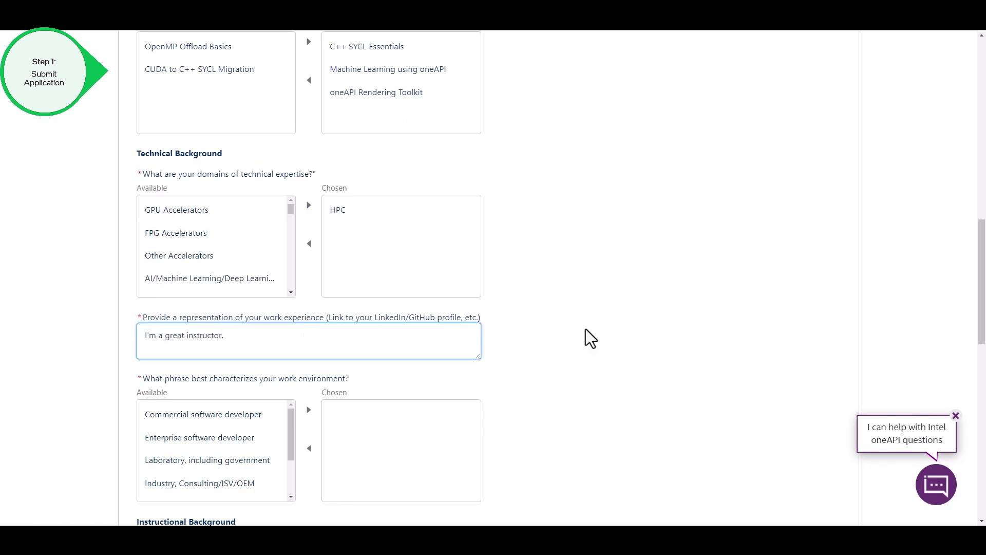
pyautogui.scroll(-2, 590, 340)
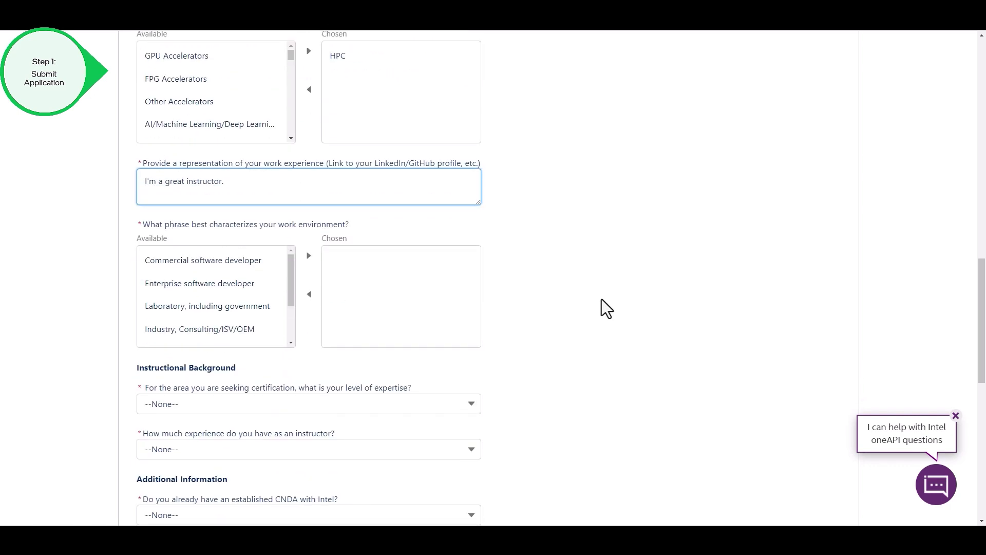
pyautogui.click(229, 308)
pyautogui.click(309, 257)
# Set the expertise level to Advanced after first trying Beginner
pyautogui.click(245, 407)
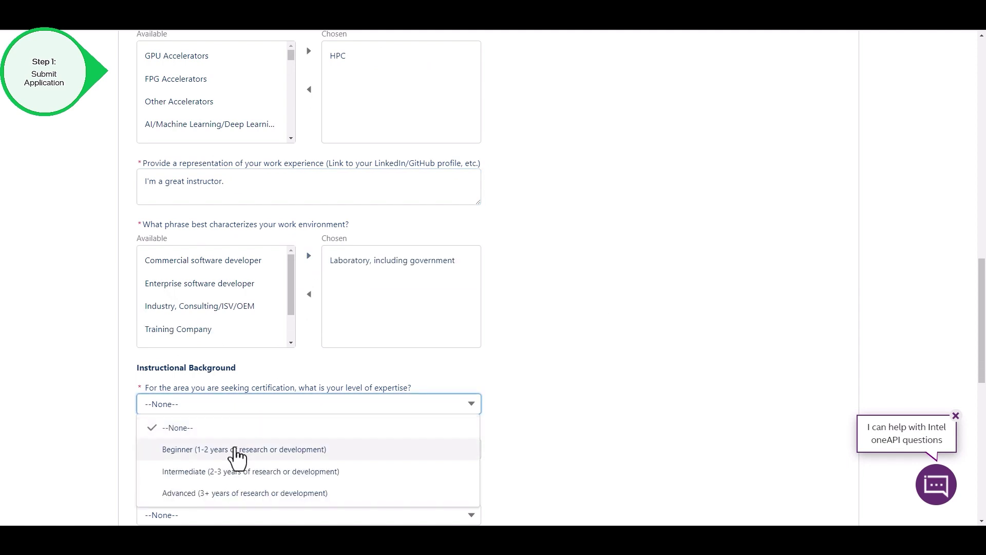
pyautogui.click(235, 454)
pyautogui.click(234, 409)
pyautogui.click(229, 495)
pyautogui.scroll(-1, 257, 317)
pyautogui.scroll(-2, 257, 322)
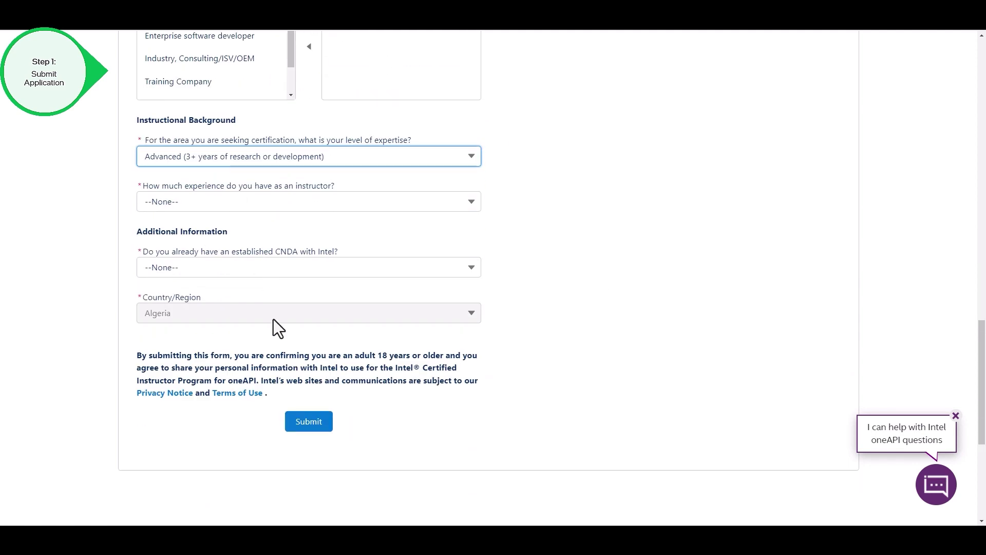
pyautogui.scroll(-1, 275, 326)
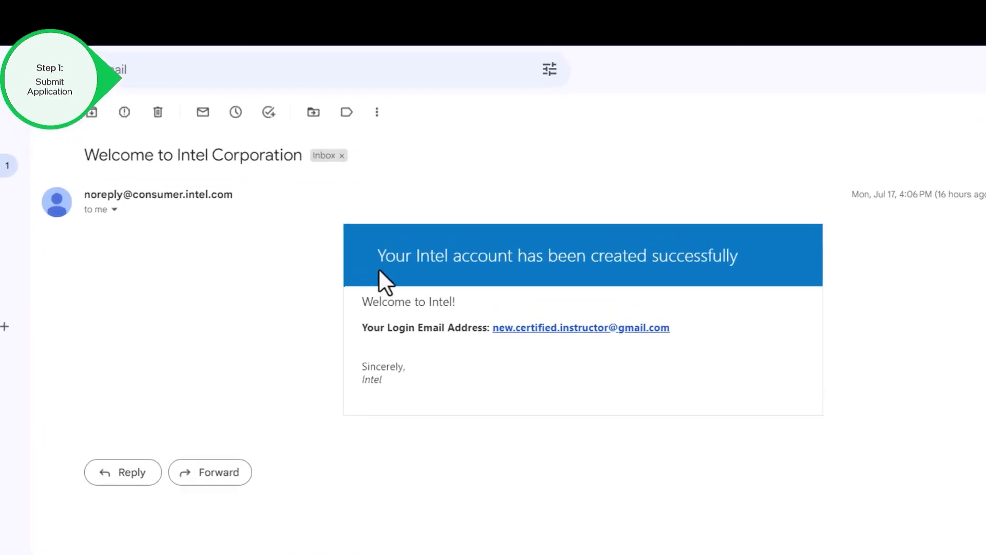
# Note the account-created message, then open the certified instructor program welcome email from the inbox
pyautogui.moveTo(375, 266); pyautogui.dragTo(746, 265)
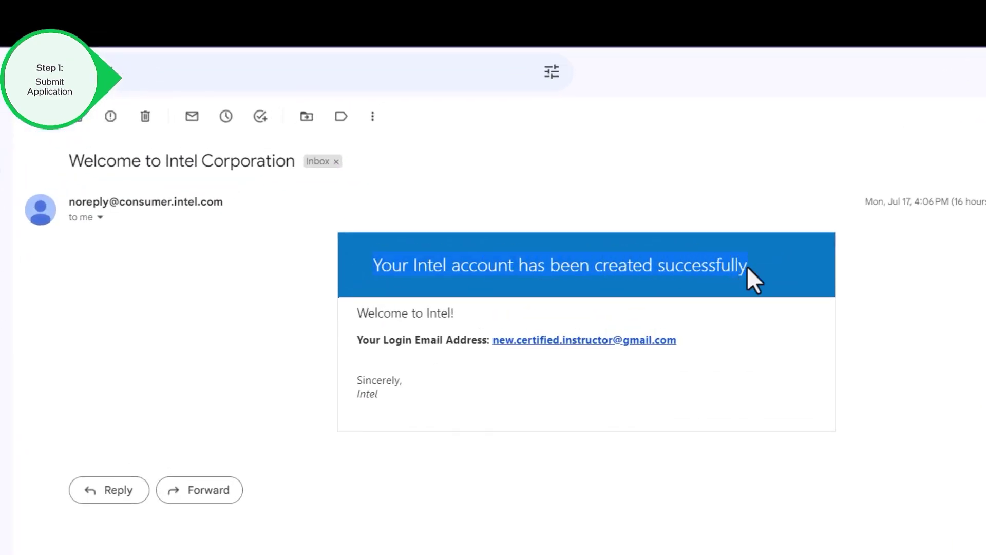
pyautogui.click(156, 80)
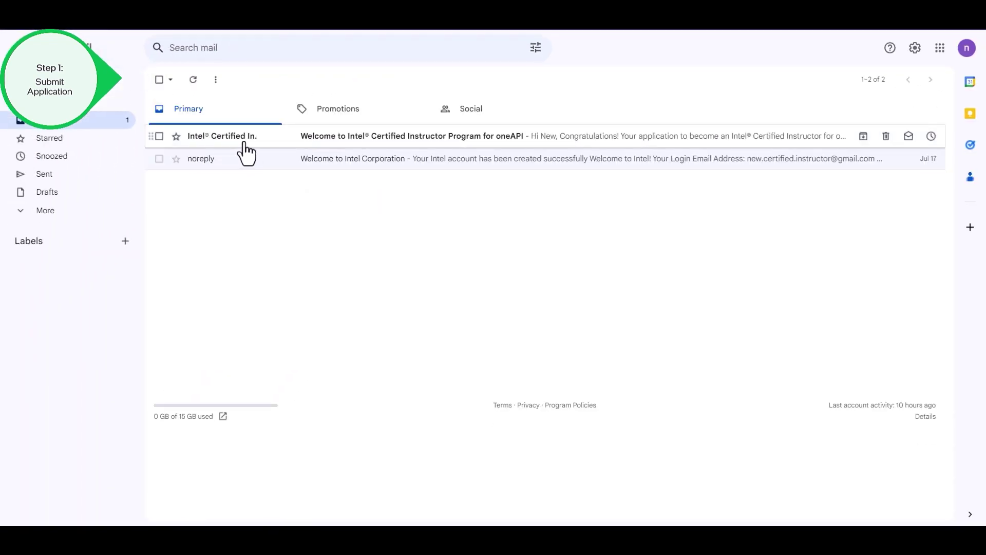
pyautogui.click(378, 142)
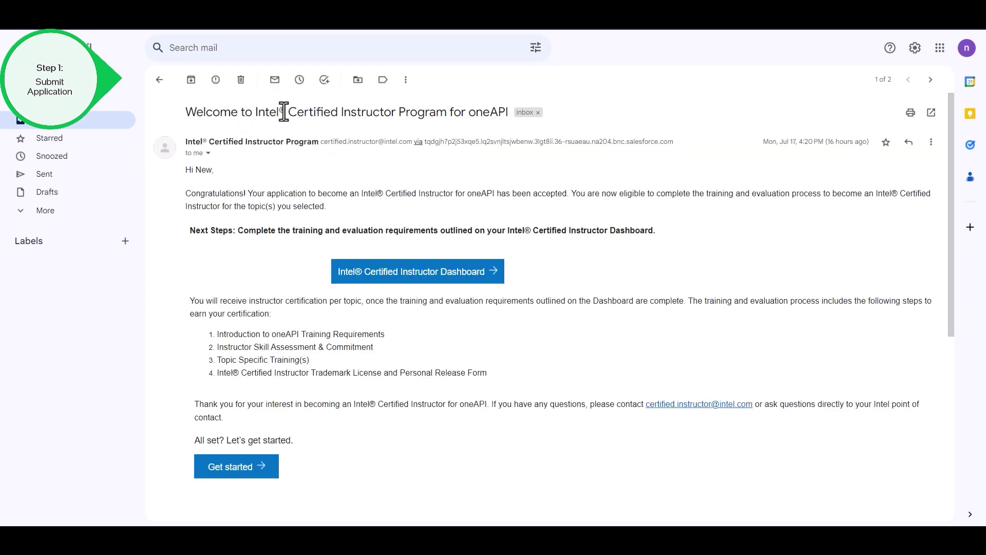
# Highlight the program name and the application-accepted congratulations sentence in the email
pyautogui.moveTo(283, 113); pyautogui.dragTo(508, 112)
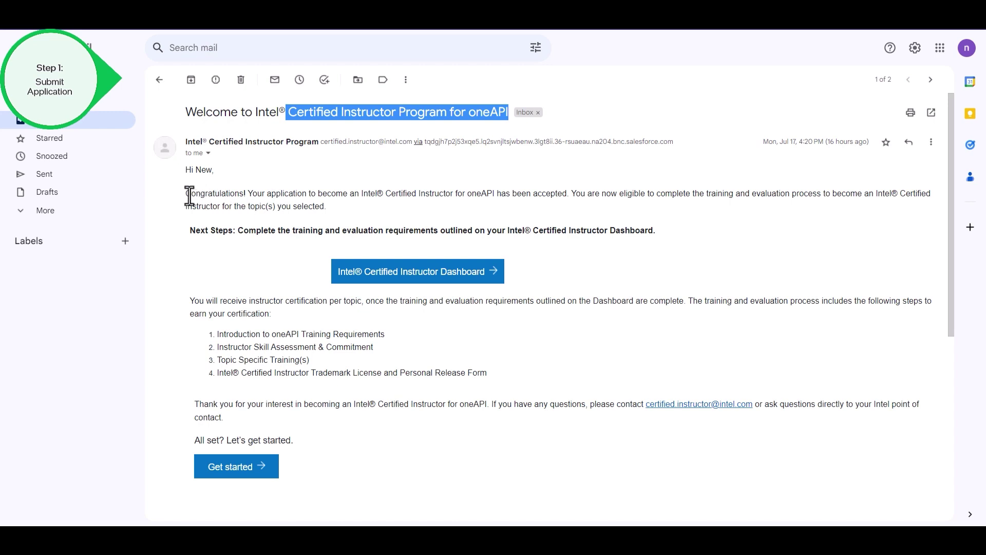
pyautogui.moveTo(189, 196); pyautogui.dragTo(198, 194)
pyautogui.moveTo(348, 183); pyautogui.dragTo(482, 192)
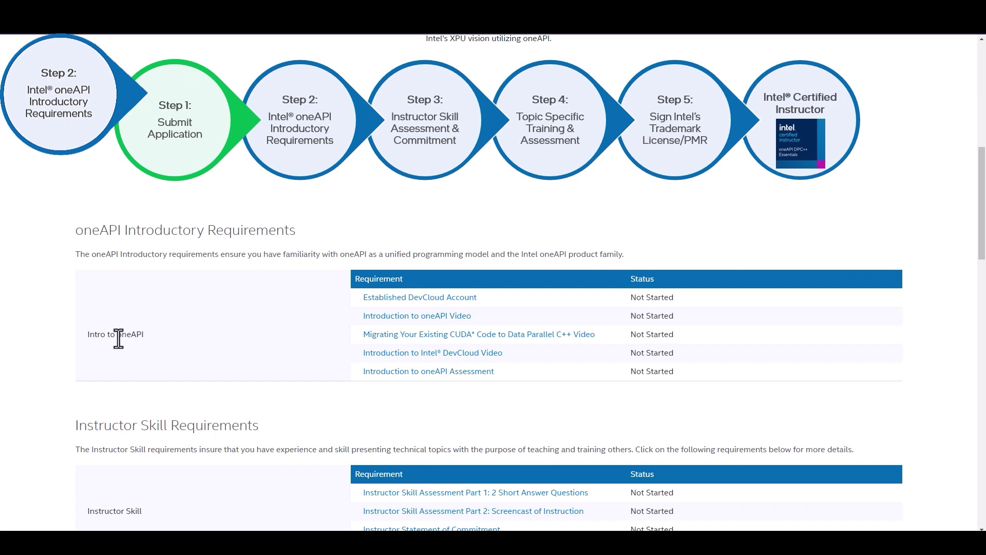
# Highlight the Intro to oneAPI requirement group and open the Established DevCloud Account requirement page
pyautogui.tripleClick(100, 329)
pyautogui.click(421, 307)
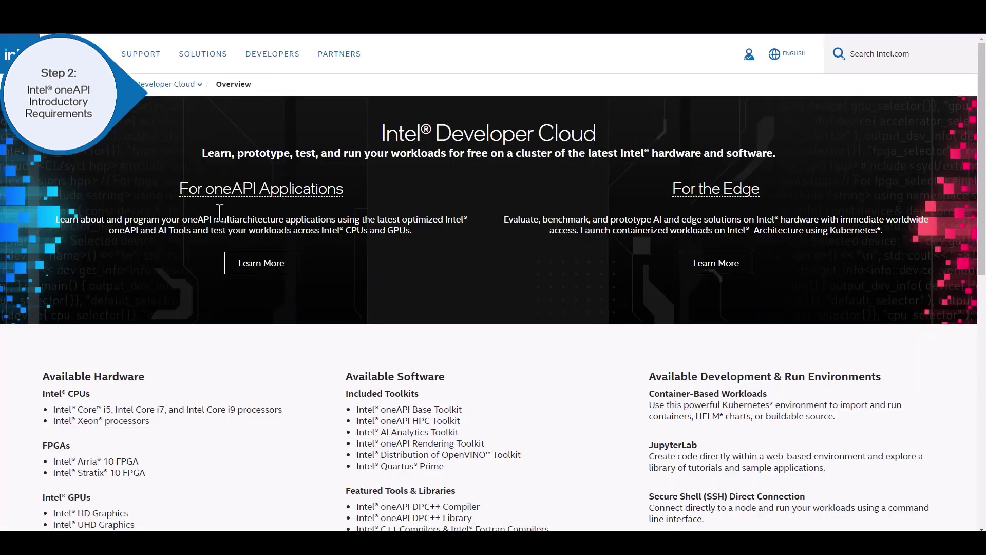
pyautogui.scroll(-2, 355, 196)
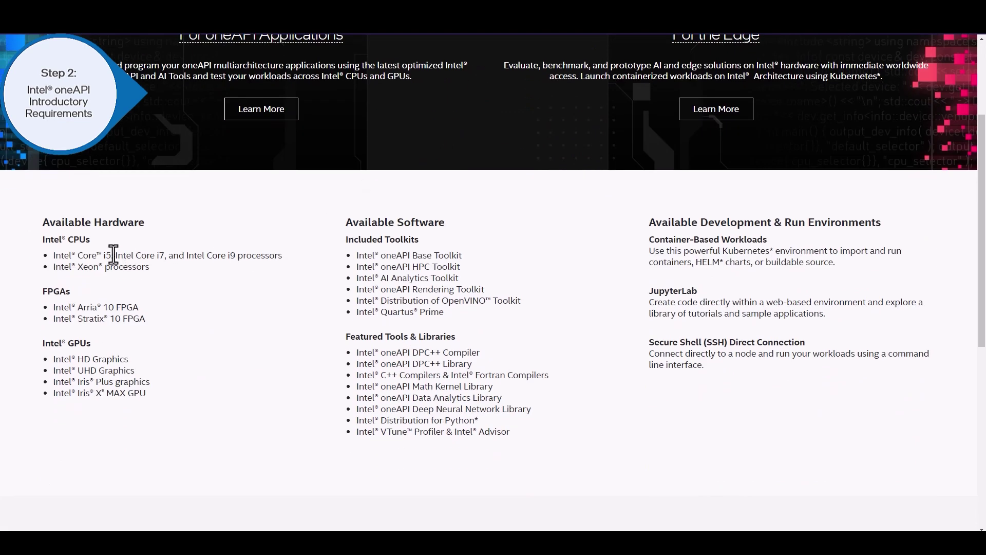
# Point out the Core i5/i7/i9, Arria 10 FPGA and Intel UHD Graphics hardware lines on Developer Cloud
pyautogui.tripleClick(101, 257)
pyautogui.doubleClick(99, 311)
pyautogui.tripleClick(94, 375)
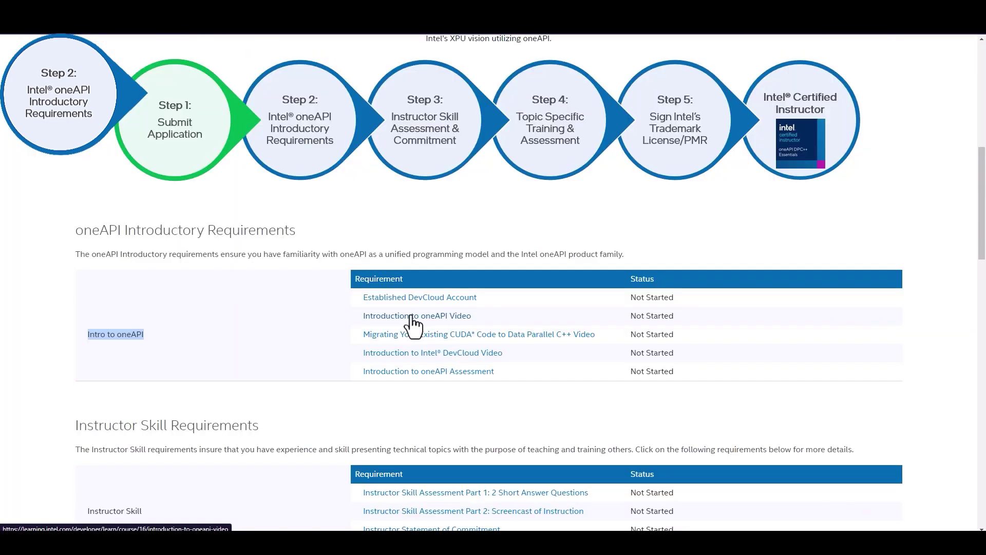
# Play the Introduction to oneAPI Video lesson and skip ahead to the SYCL slide
pyautogui.click(412, 324)
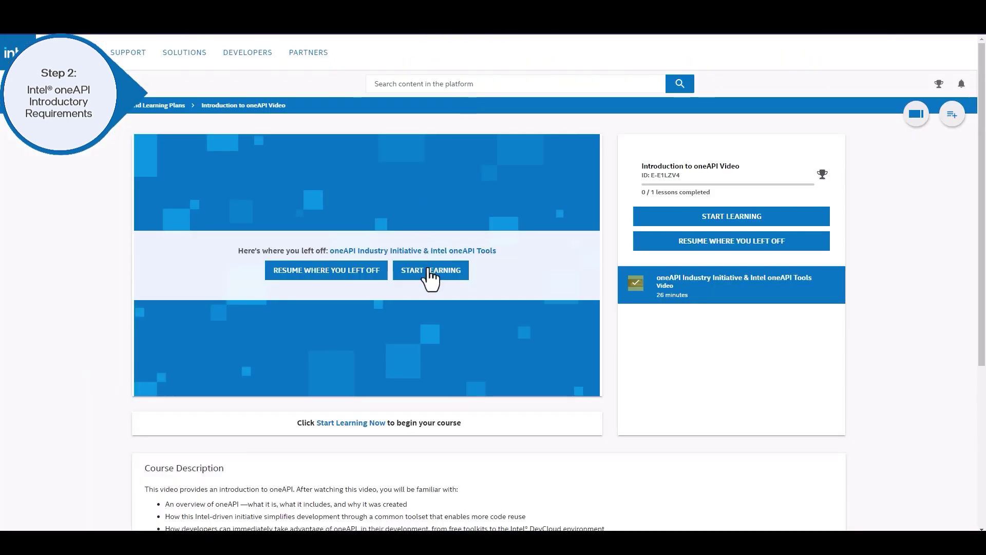
pyautogui.click(430, 271)
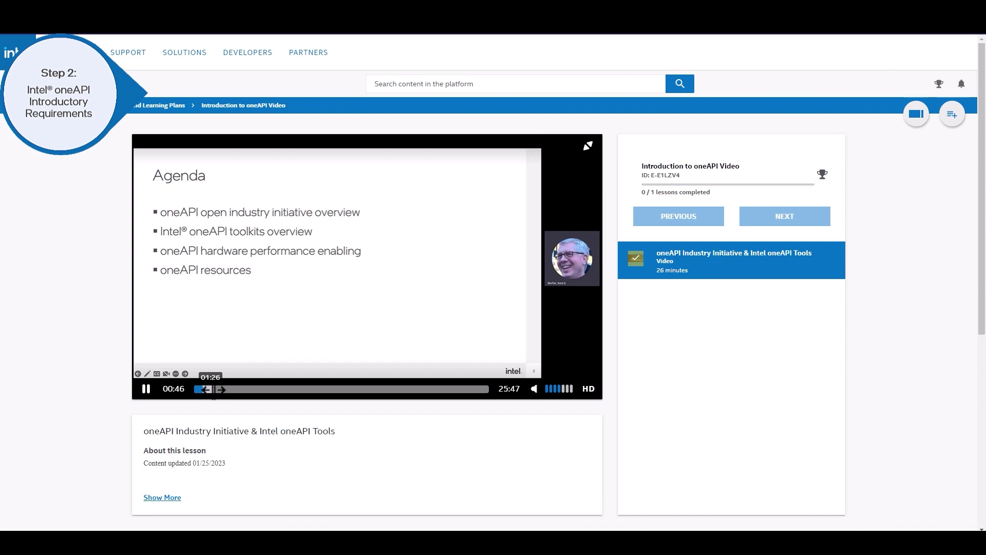
pyautogui.click(208, 389)
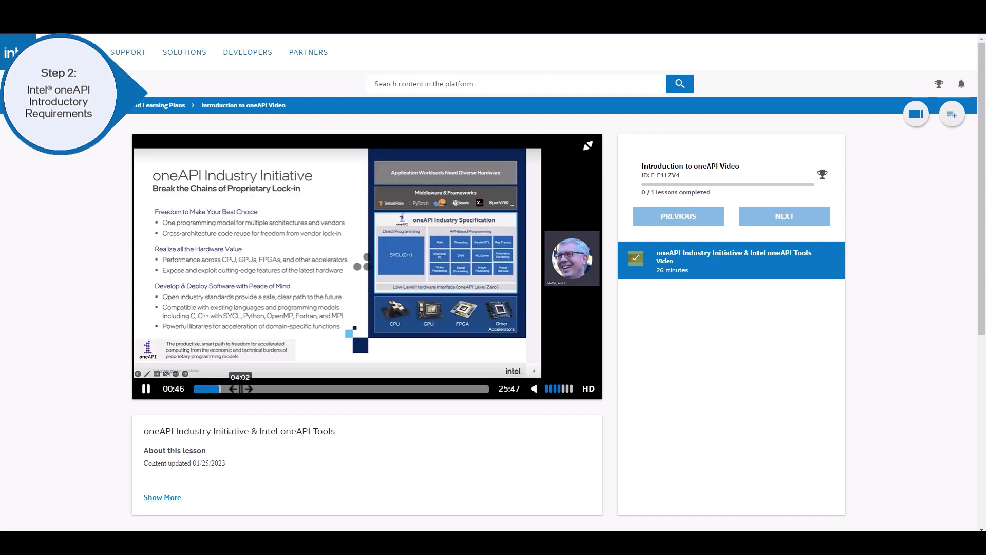
pyautogui.click(264, 388)
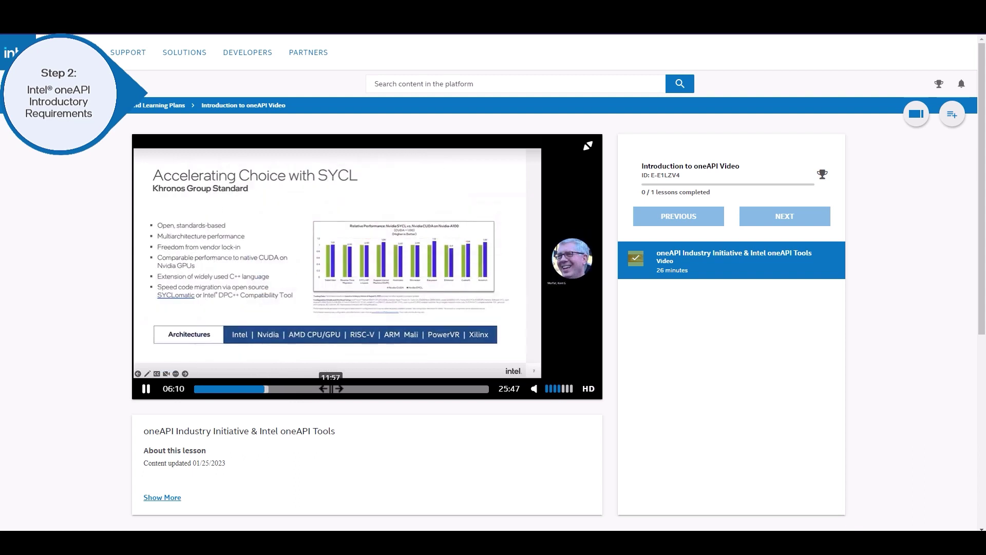
pyautogui.scroll(-5, 339, 332)
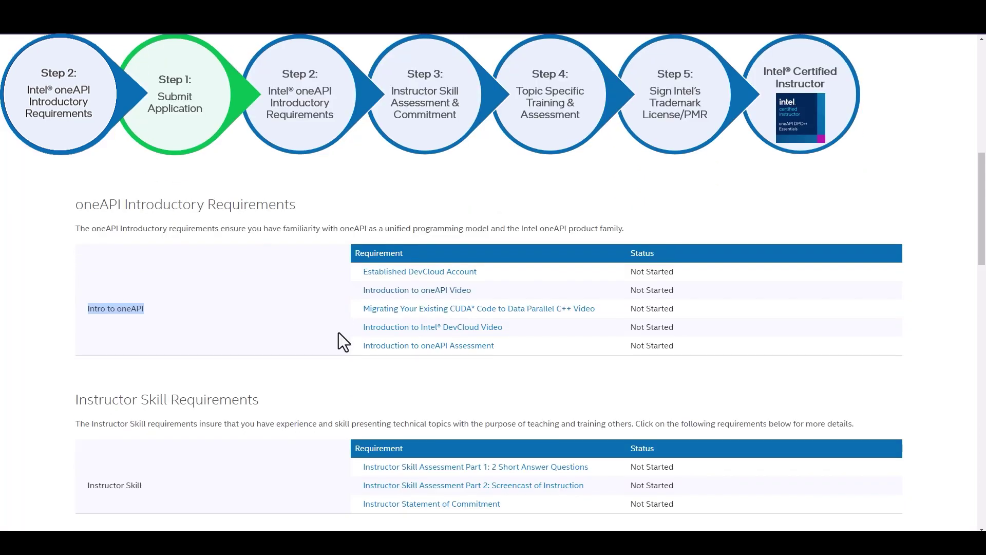
pyautogui.scroll(-1, 338, 332)
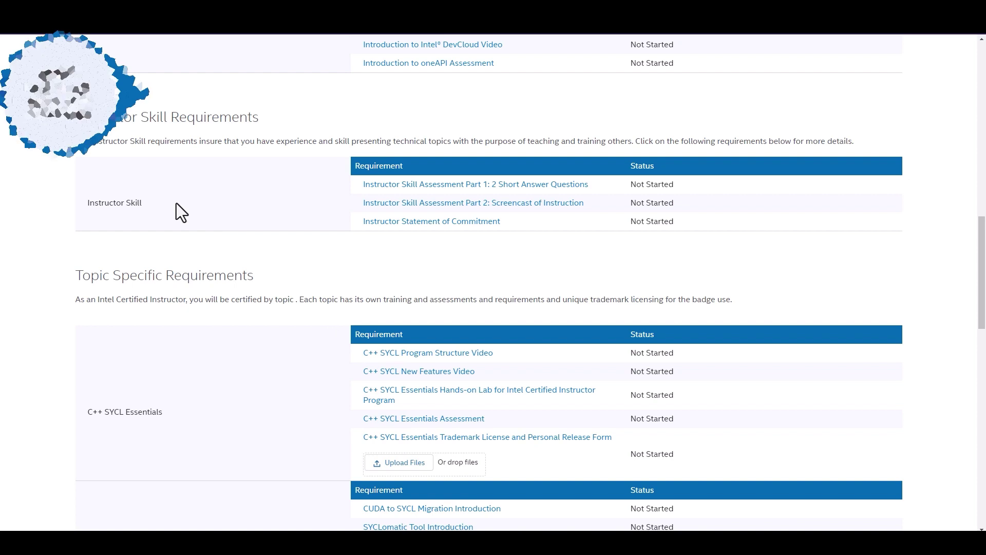
# Highlight the Instructor Skill group and open the Part 2: Screencast of Instruction directions
pyautogui.moveTo(99, 203); pyautogui.dragTo(135, 205)
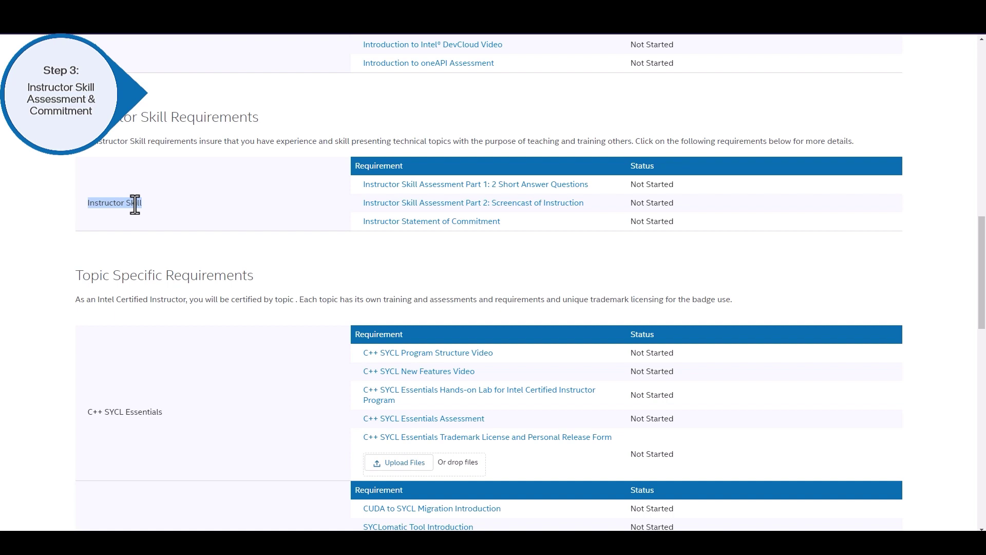
pyautogui.click(462, 204)
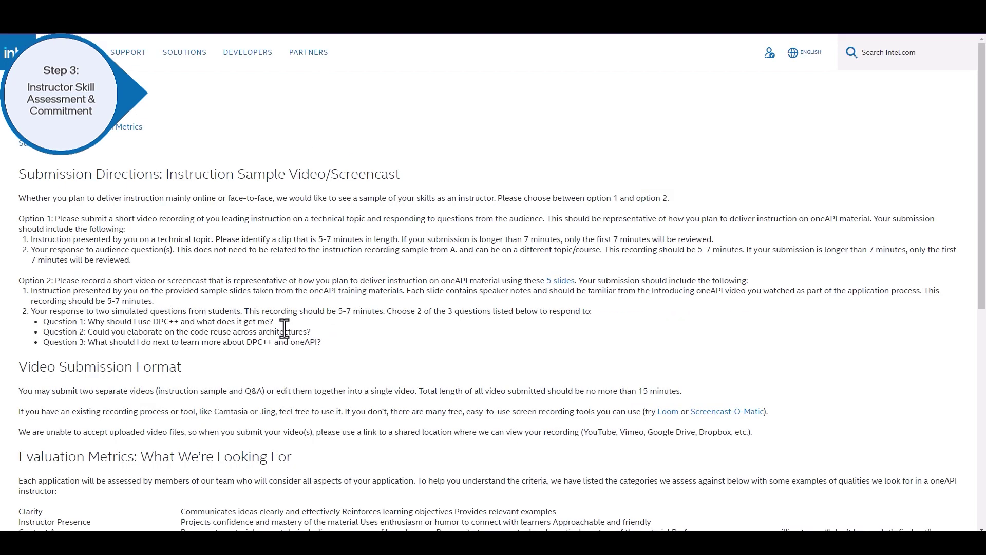
pyautogui.scroll(-2, 285, 328)
pyautogui.scroll(-1, 218, 276)
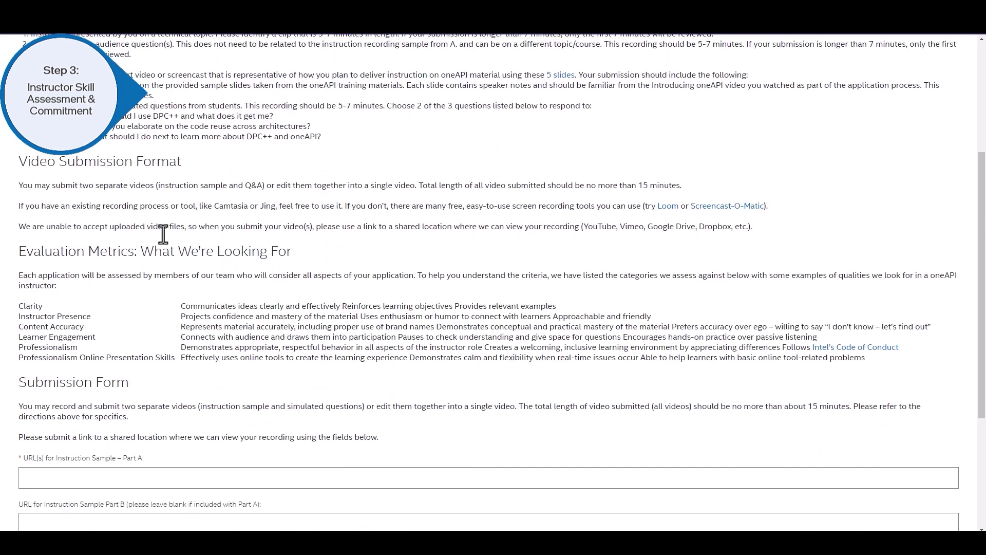
pyautogui.scroll(-3, 164, 236)
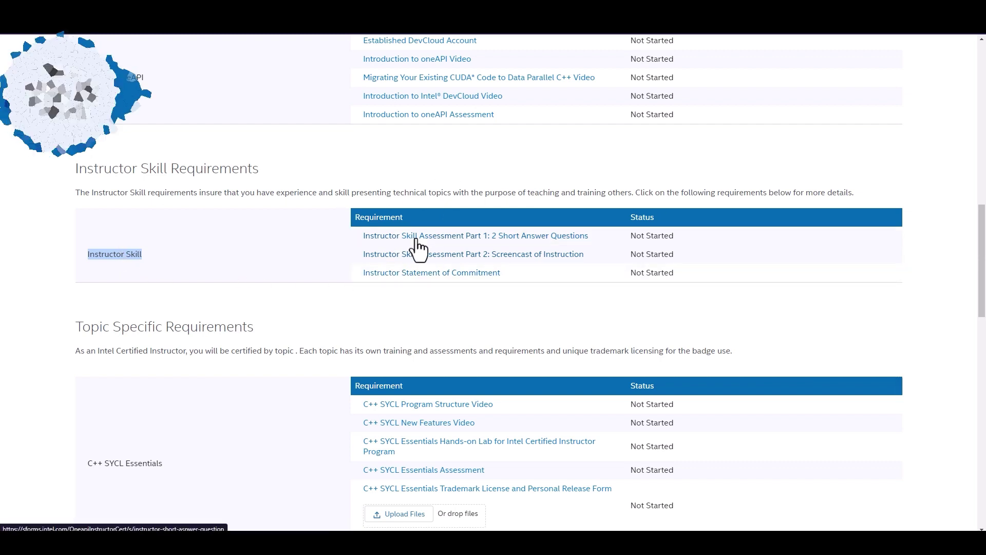
pyautogui.scroll(-3, 174, 258)
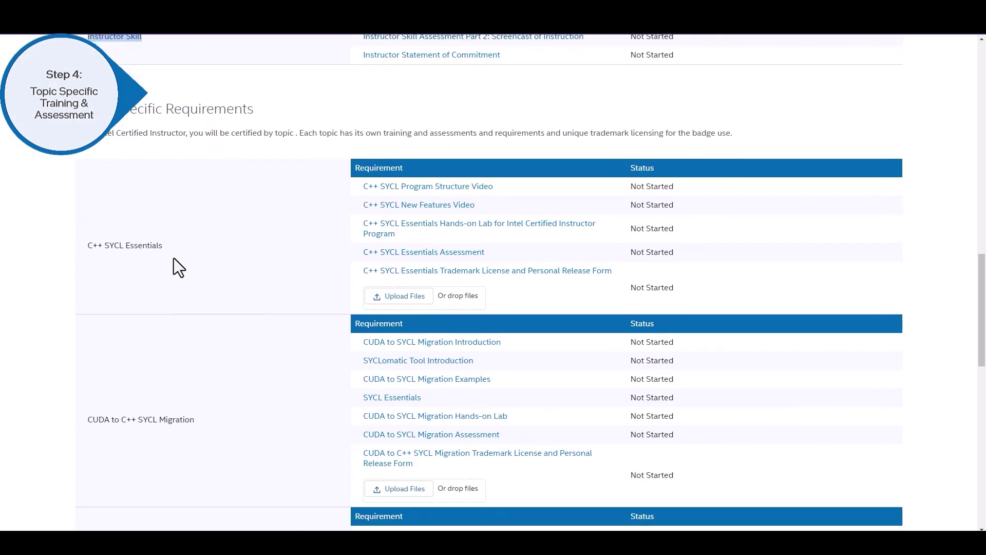
pyautogui.scroll(-1, 173, 267)
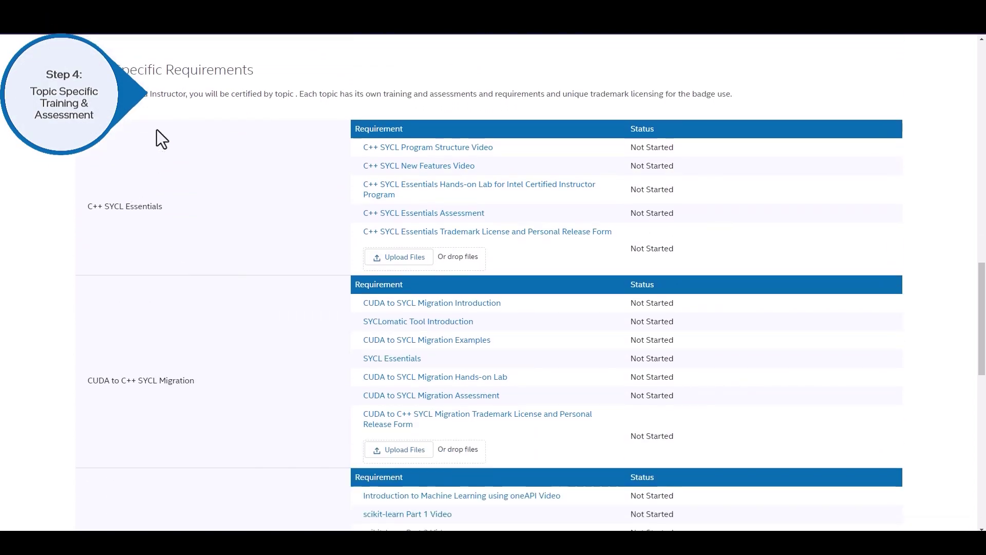
# Highlight the C++ SYCL Essentials, CUDA to SYCL Migration, Machine Learning using oneAPI and next topic track labels
pyautogui.tripleClick(109, 212)
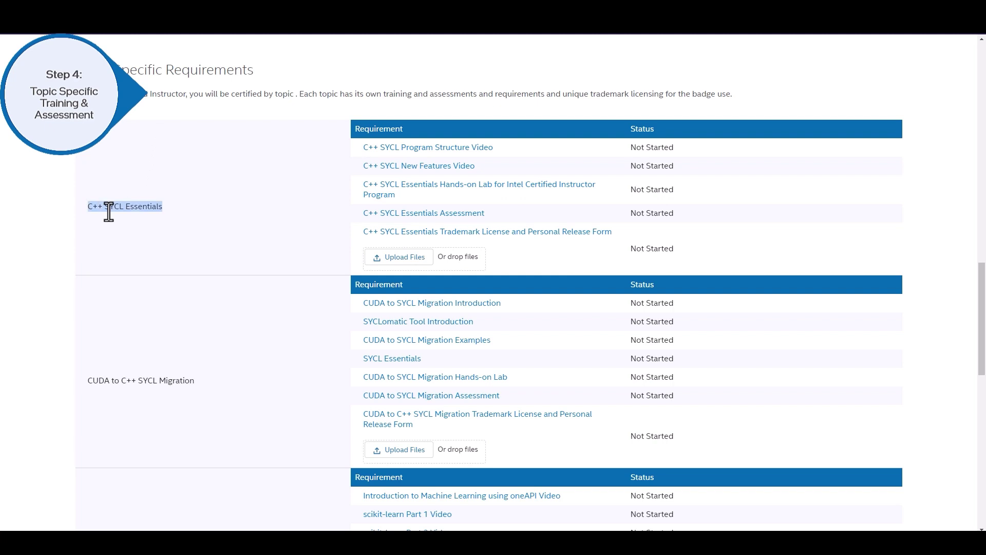
pyautogui.tripleClick(117, 381)
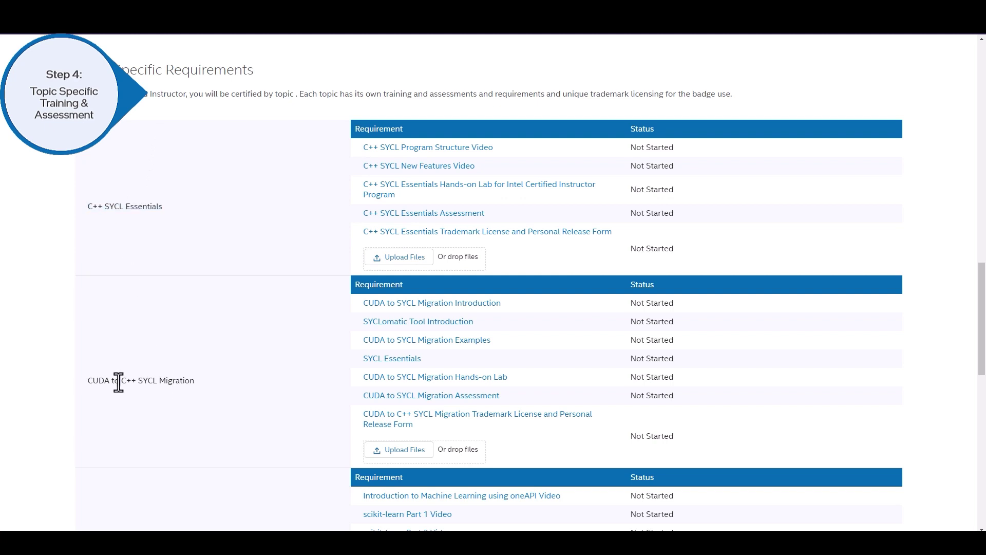
pyautogui.scroll(-4, 148, 366)
pyautogui.doubleClick(132, 270)
pyautogui.tripleClick(132, 270)
pyautogui.scroll(-1, 131, 270)
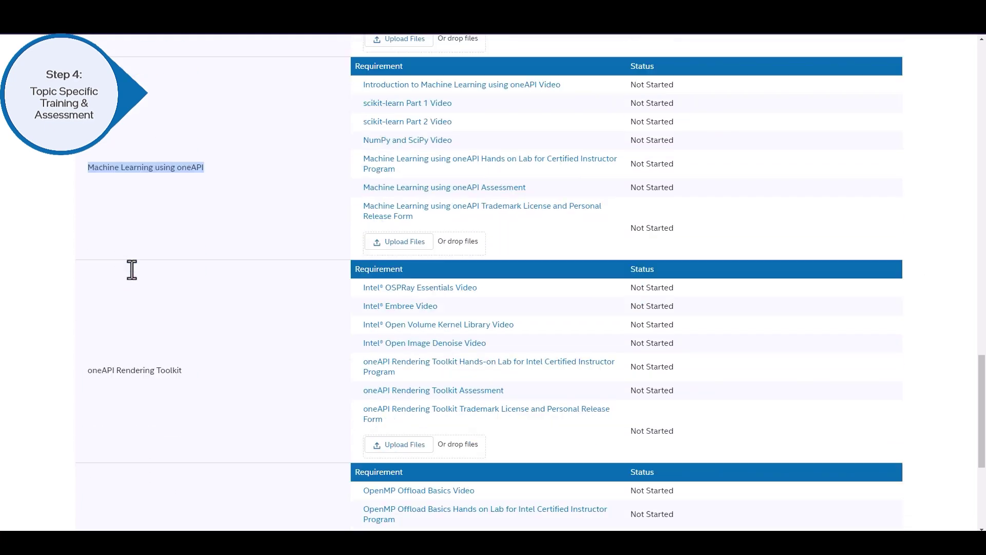
pyautogui.scroll(-1, 127, 267)
pyautogui.tripleClick(121, 266)
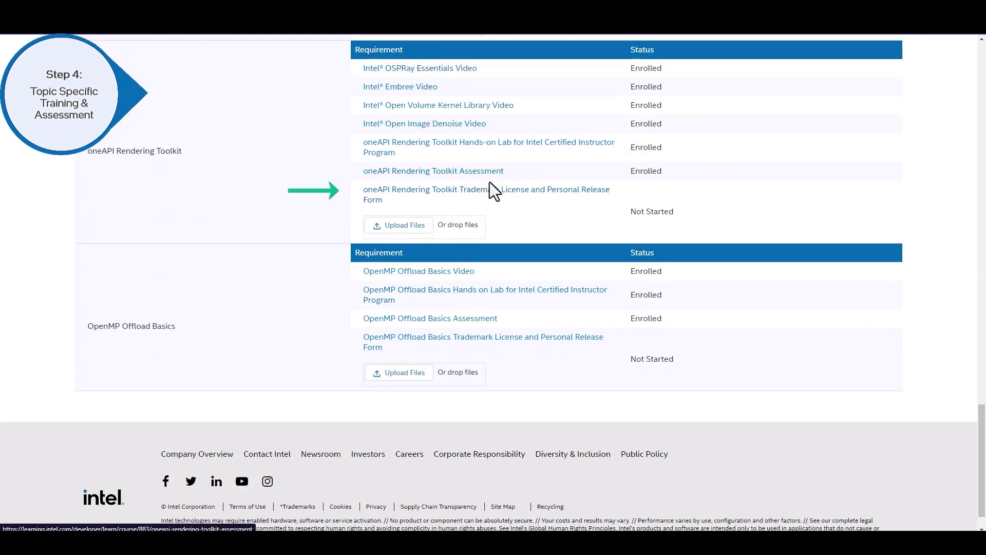
# Open the oneAPI Rendering Toolkit Trademark License and Personal Release Form PDF
pyautogui.click(412, 200)
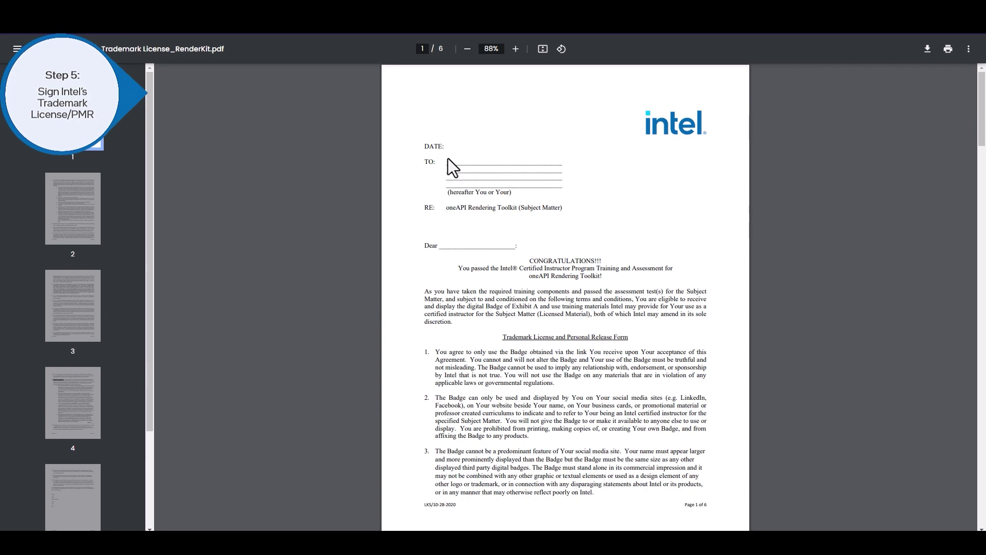
pyautogui.scroll(-1, 469, 242)
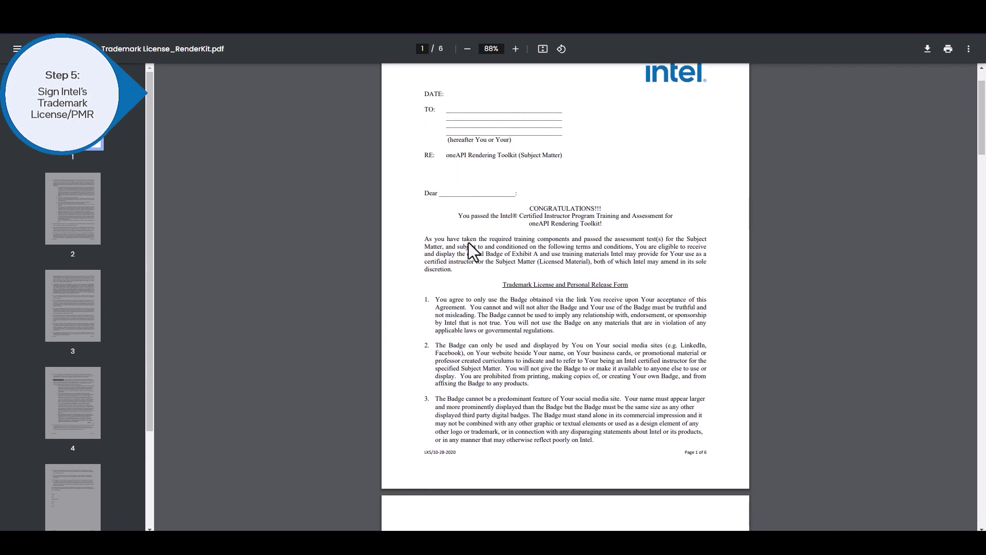
pyautogui.scroll(-3, 469, 243)
pyautogui.scroll(-3, 468, 243)
pyautogui.scroll(-3, 469, 243)
pyautogui.scroll(-4, 470, 242)
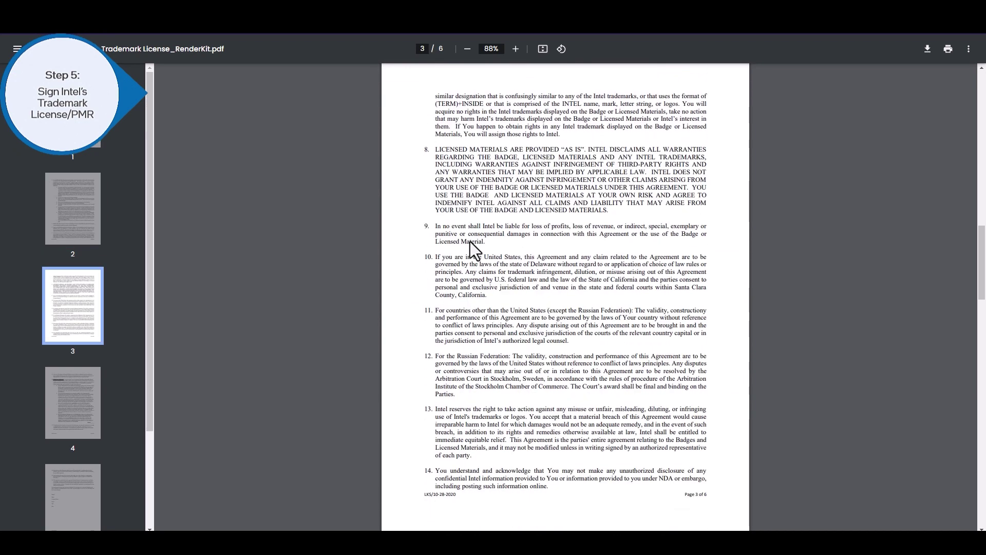
pyautogui.scroll(-2, 470, 241)
pyautogui.scroll(-3, 470, 241)
pyautogui.scroll(-4, 470, 241)
pyautogui.scroll(-2, 470, 242)
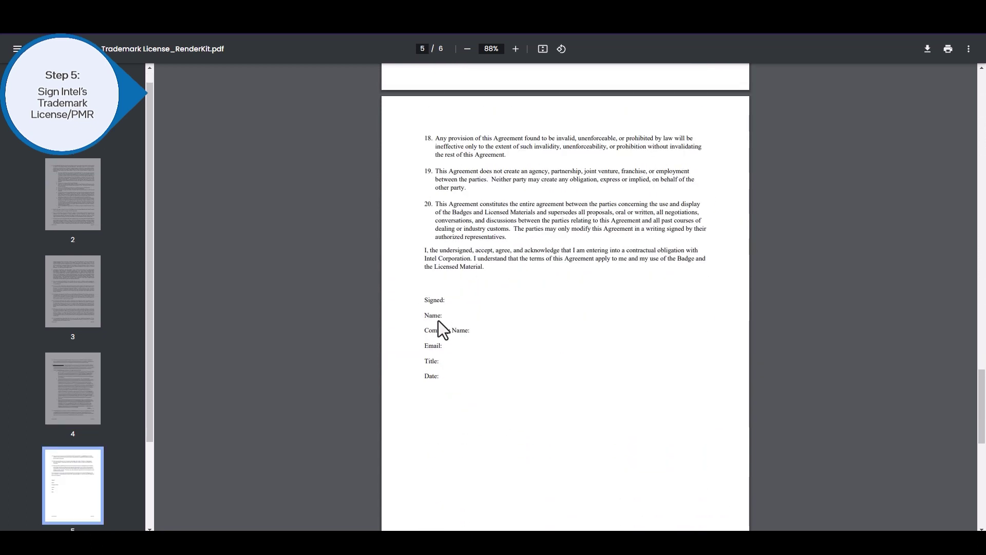
pyautogui.scroll(2, 611, 215)
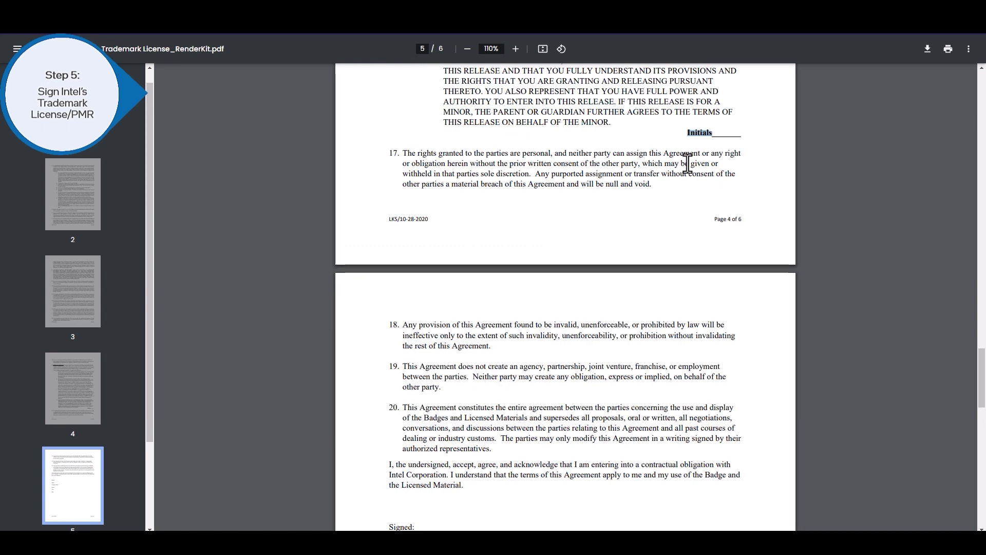
pyautogui.scroll(1, 687, 163)
pyautogui.scroll(1, 708, 135)
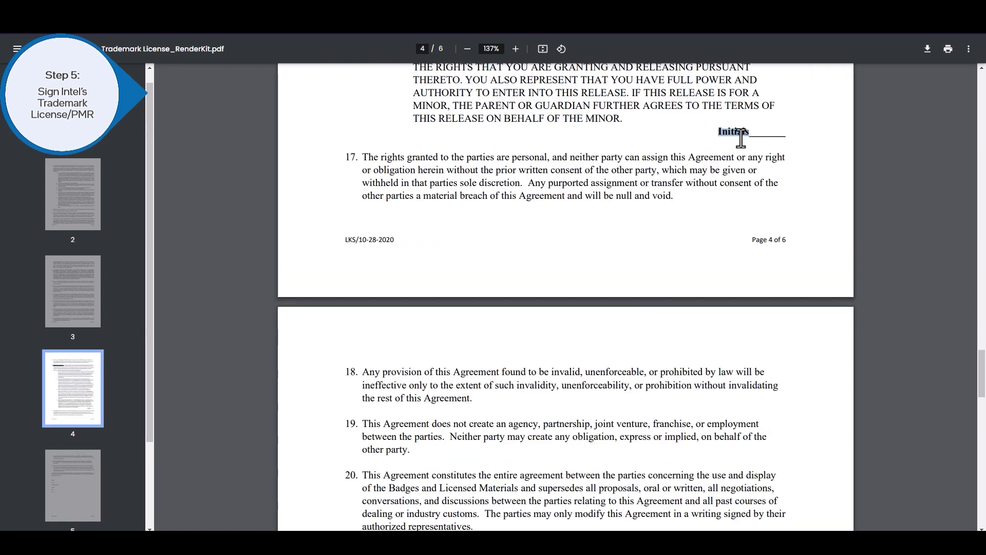
pyautogui.scroll(-2, 716, 193)
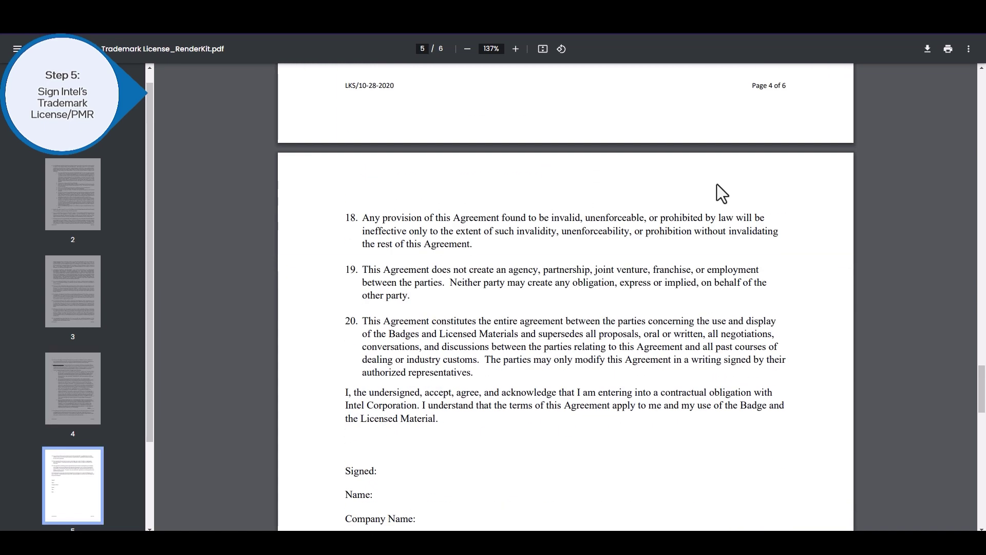
pyautogui.scroll(-2, 591, 235)
pyautogui.scroll(-1, 591, 235)
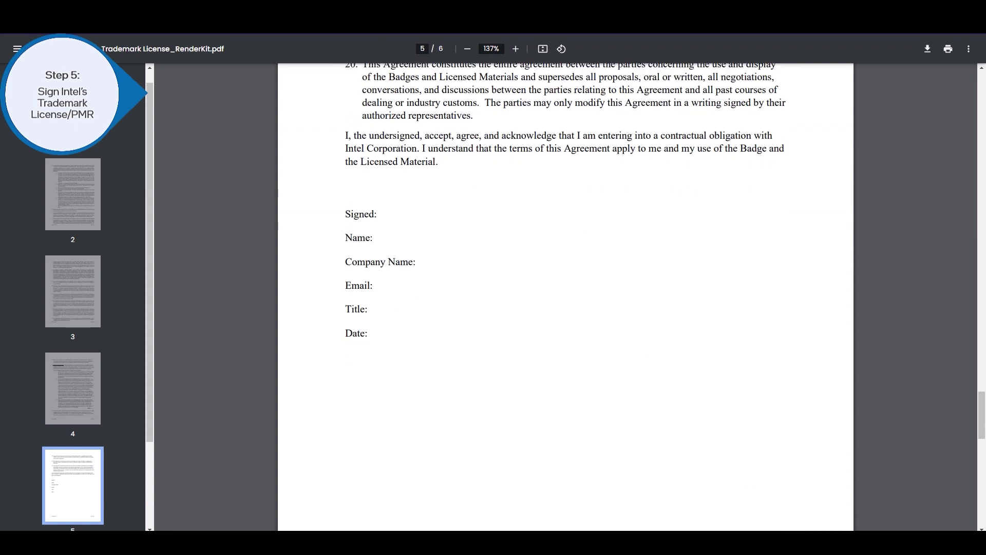